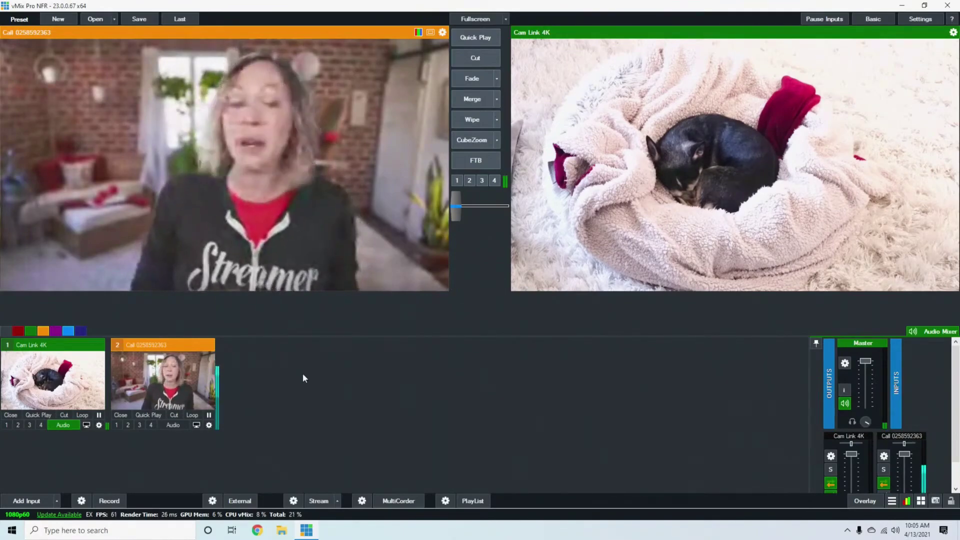
Add a new input in vMix and pick Video Call as its type
left_click(23, 501)
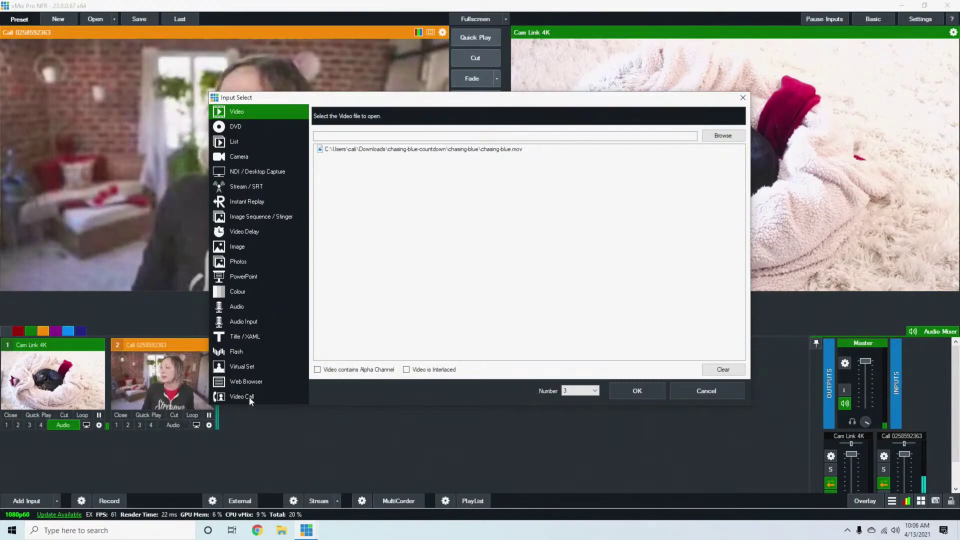
left_click(249, 399)
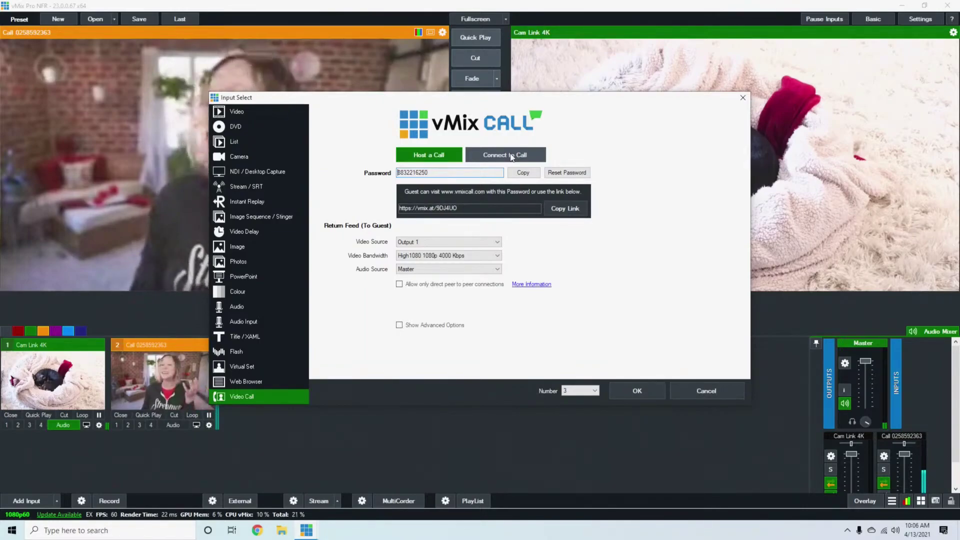
Look at the Connect to Call fields, then return to Host a Call mode
left_click(513, 156)
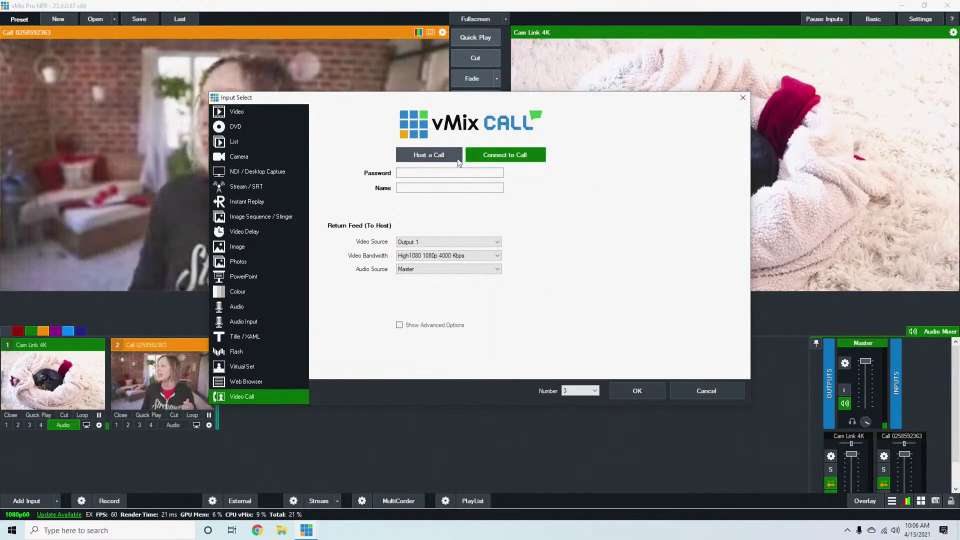
left_click(442, 159)
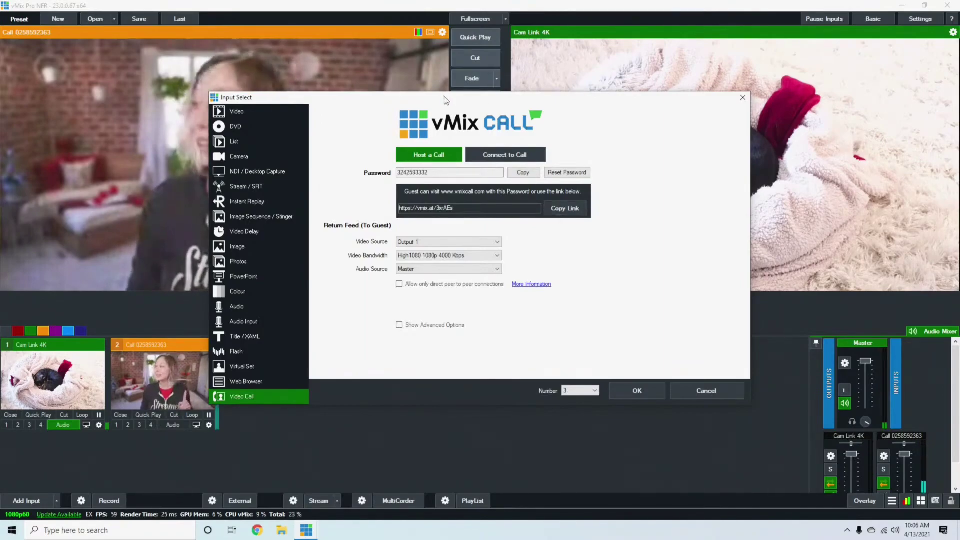
Move the setup window lower and to the right, and select the guest password
left_click_drag(445, 100, 545, 121)
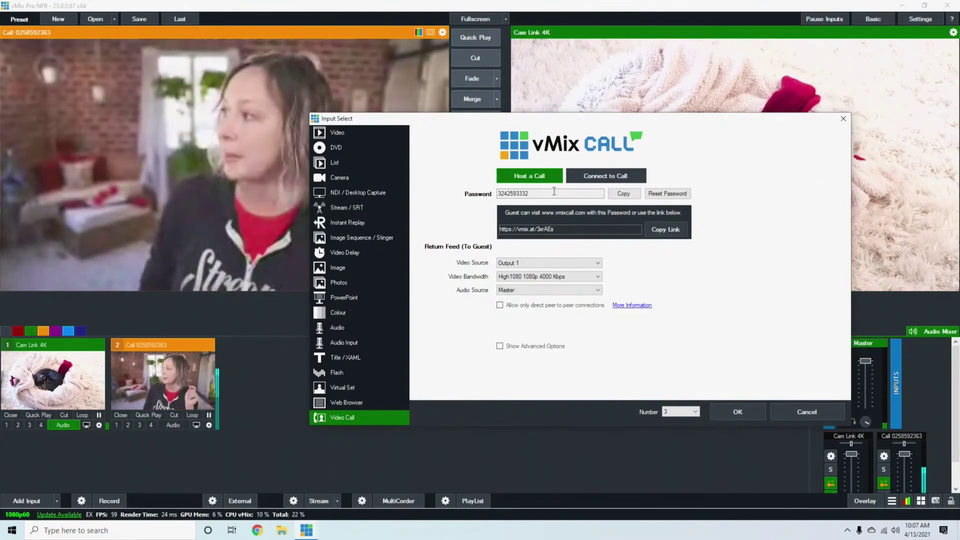
left_click_drag(542, 191, 466, 184)
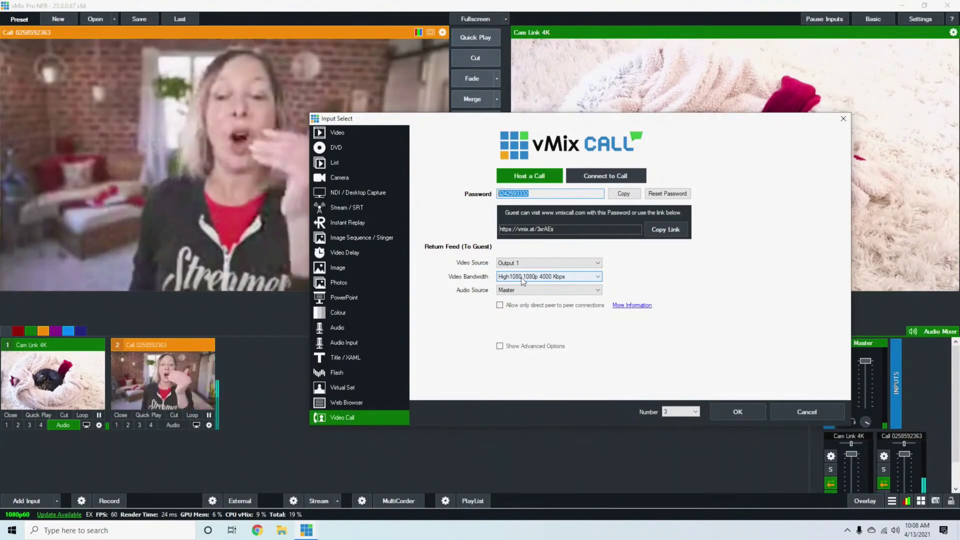
Keep the High1080 1080p 4000 Kbps return feed and add the call input
left_click(523, 279)
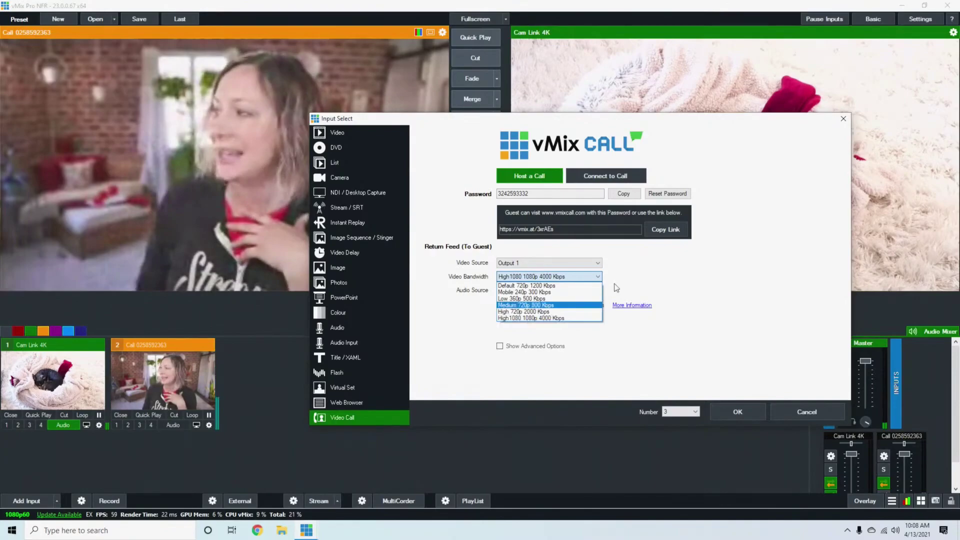
left_click(530, 319)
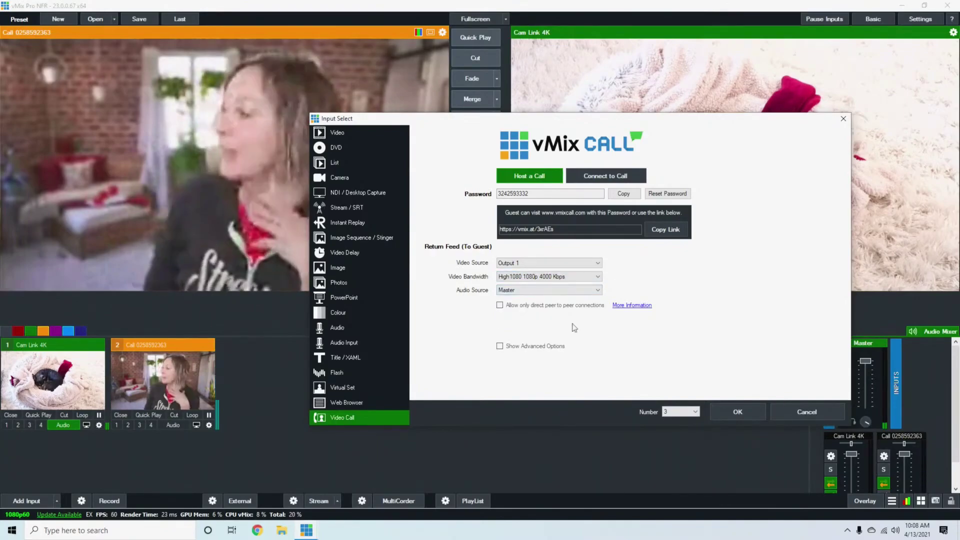
left_click(744, 412)
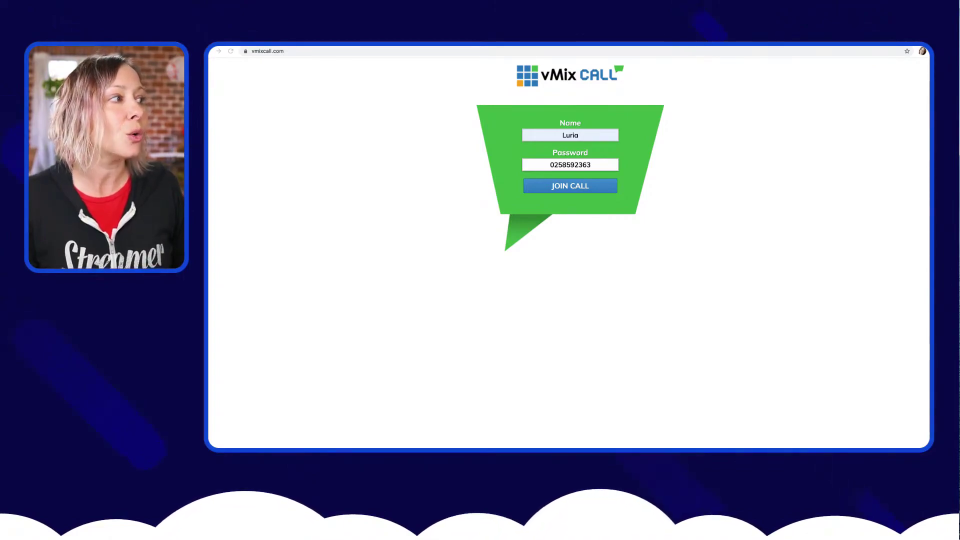
Select the vmixcall.com site address in the browser
left_click(346, 50)
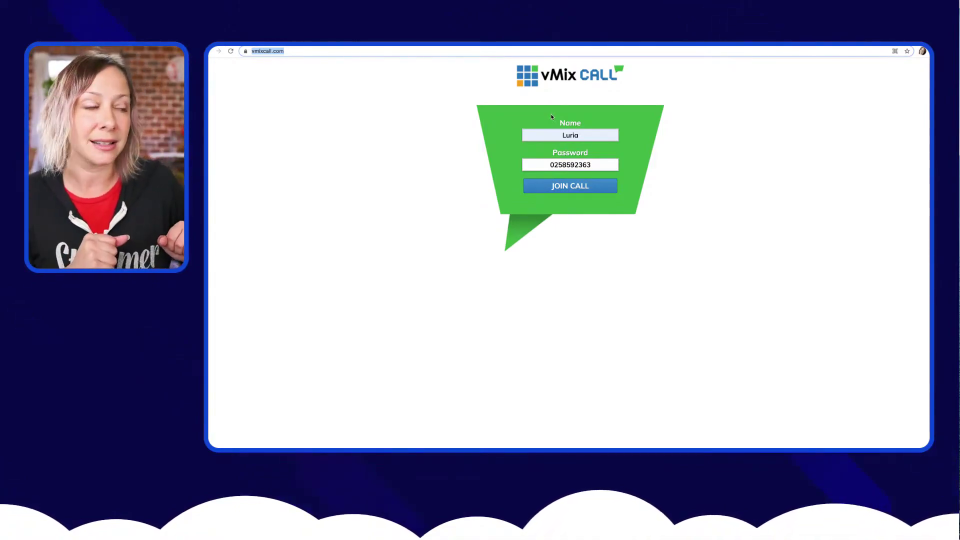
Join the call as the guest and view the site's camera and microphone permissions
left_click(572, 190)
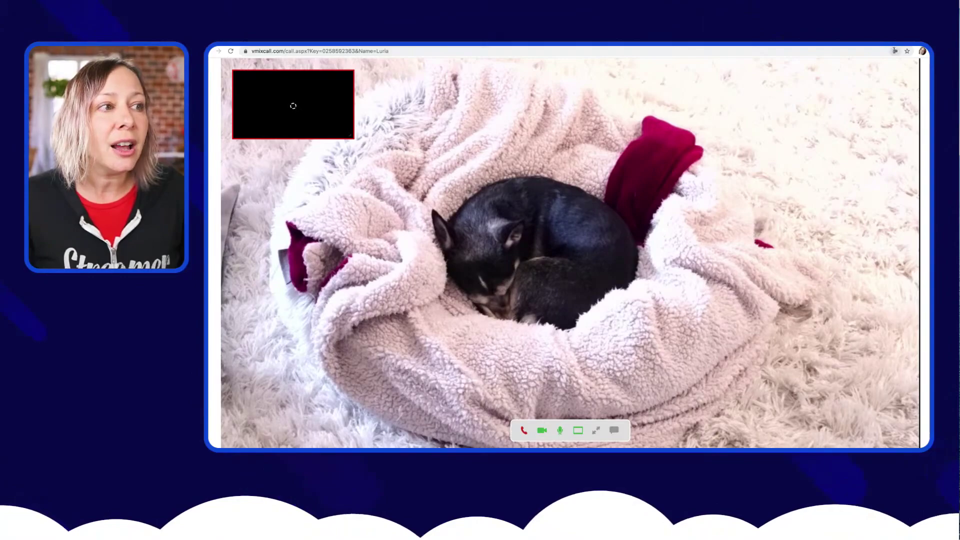
left_click(894, 51)
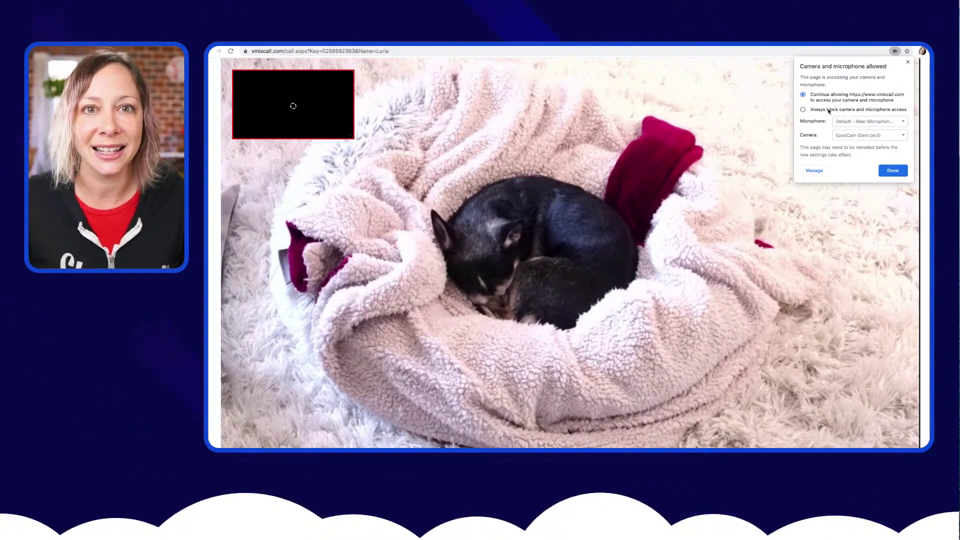
Review Chrome's camera list for the site without changing it
left_click(815, 171)
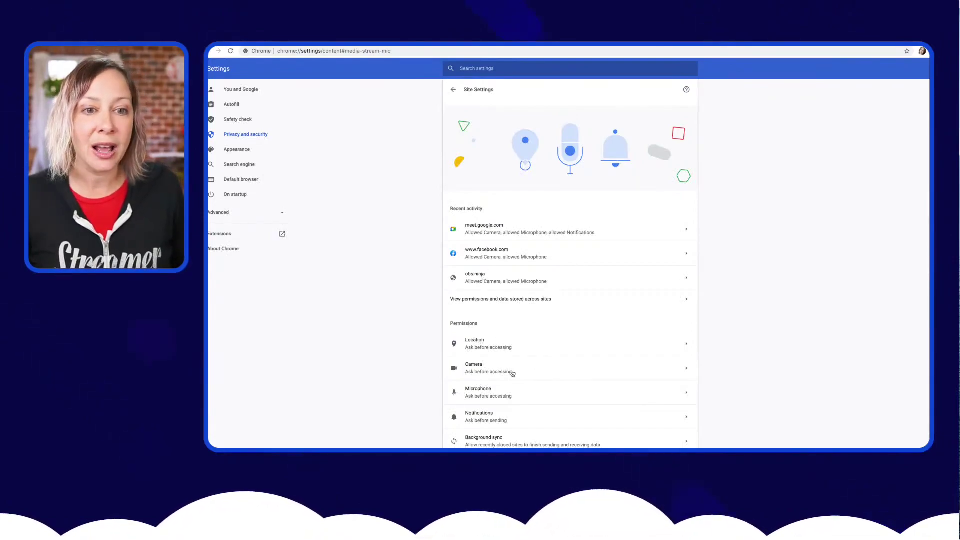
left_click(511, 369)
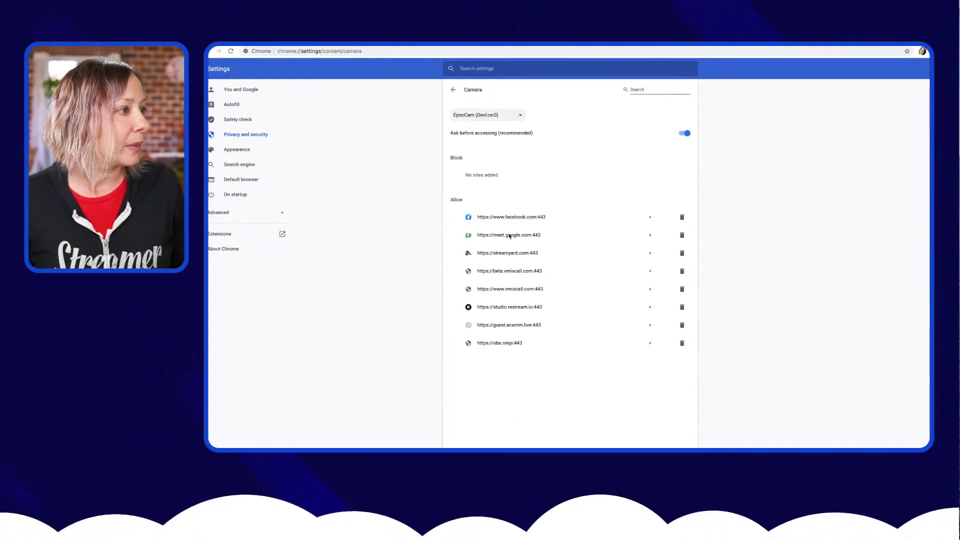
left_click(521, 114)
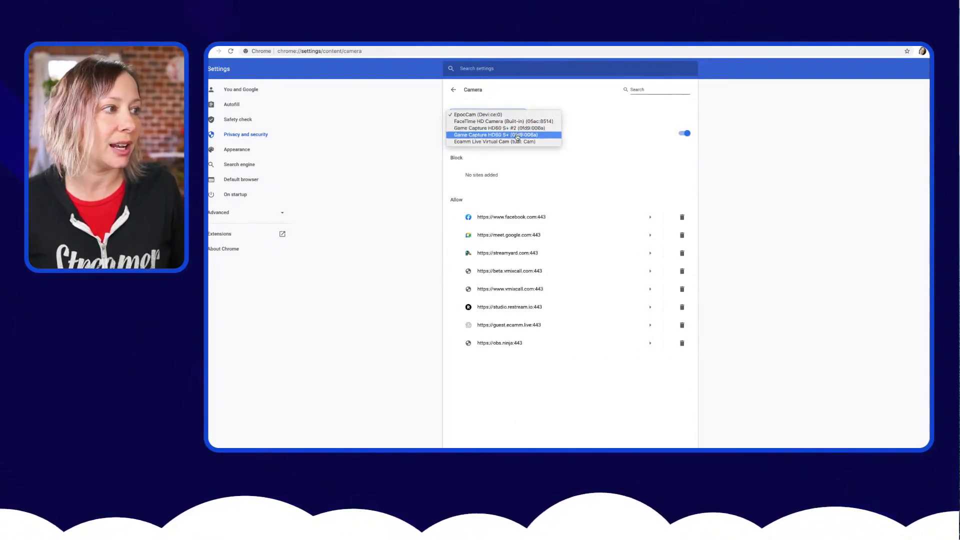
key("Escape")
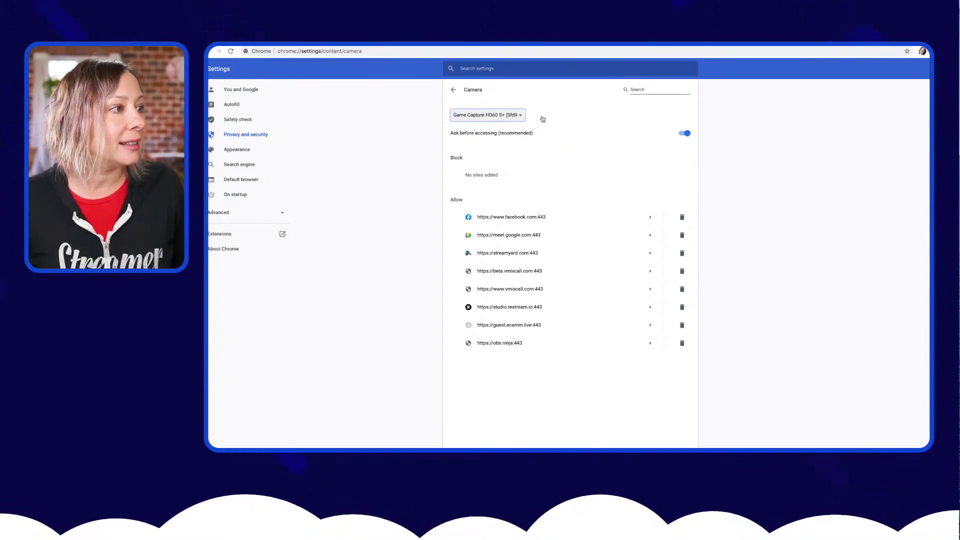
left_click(454, 89)
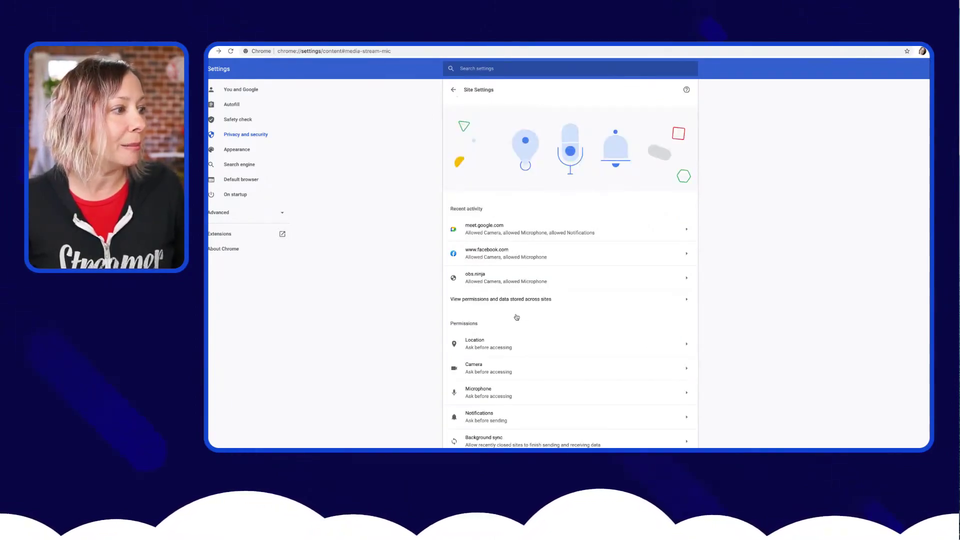
Review the microphone list, keeping the iMac microphone, and return to Site Settings
left_click(510, 396)
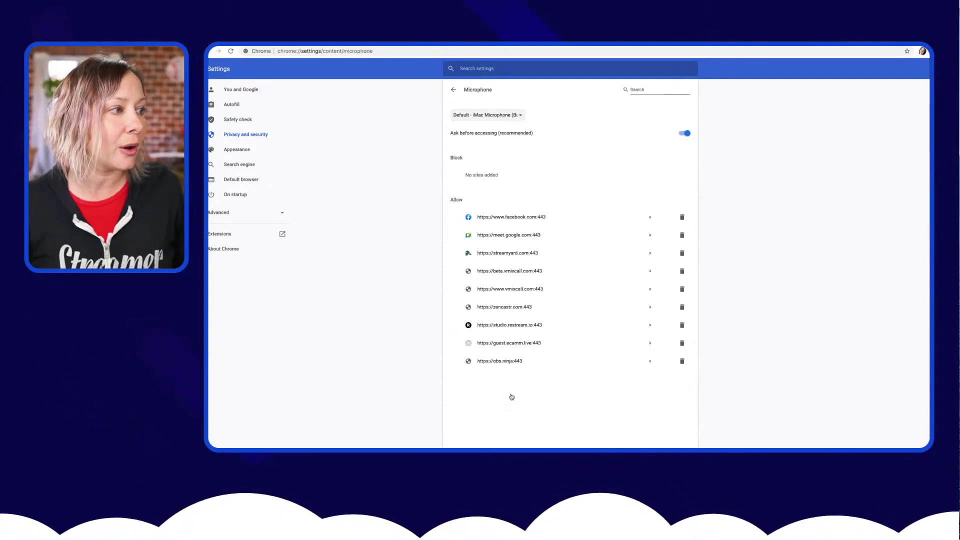
left_click(509, 117)
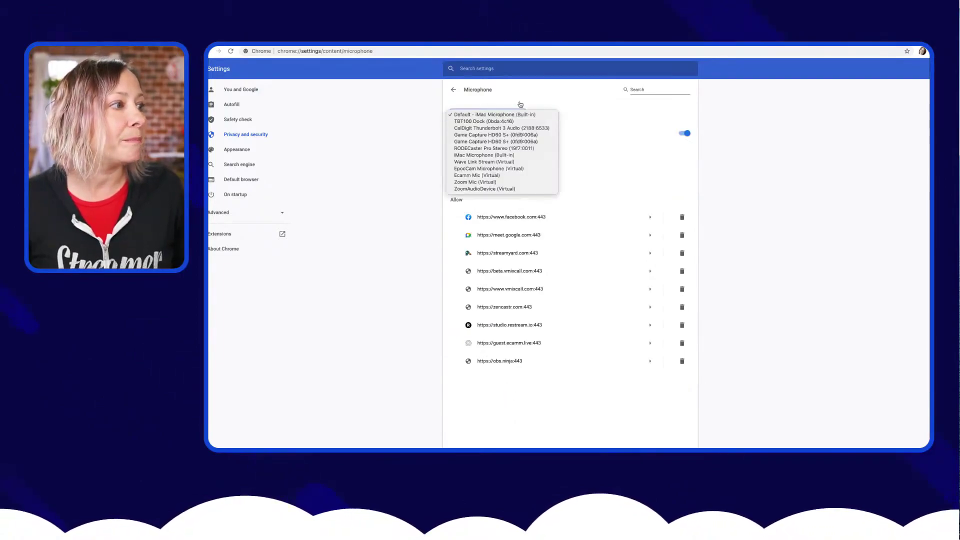
left_click(423, 142)
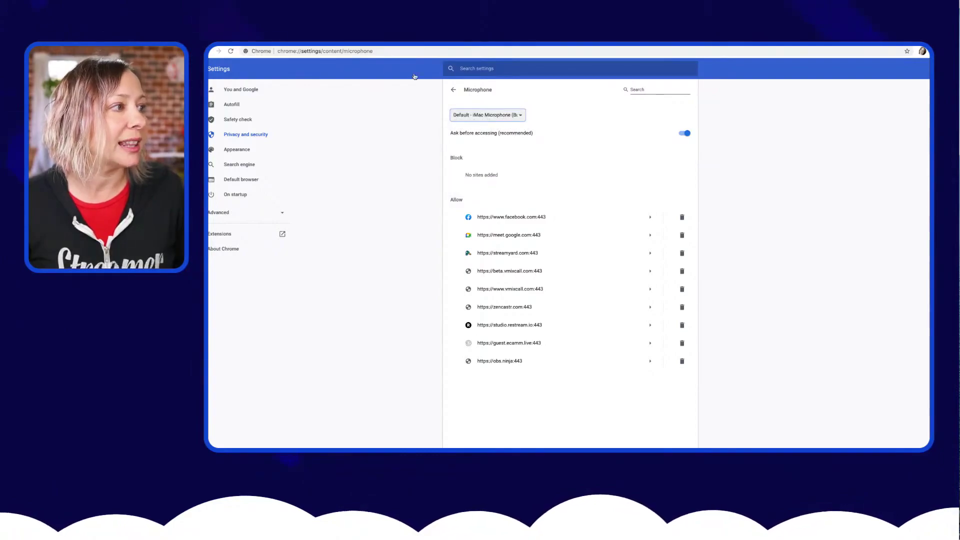
left_click(453, 89)
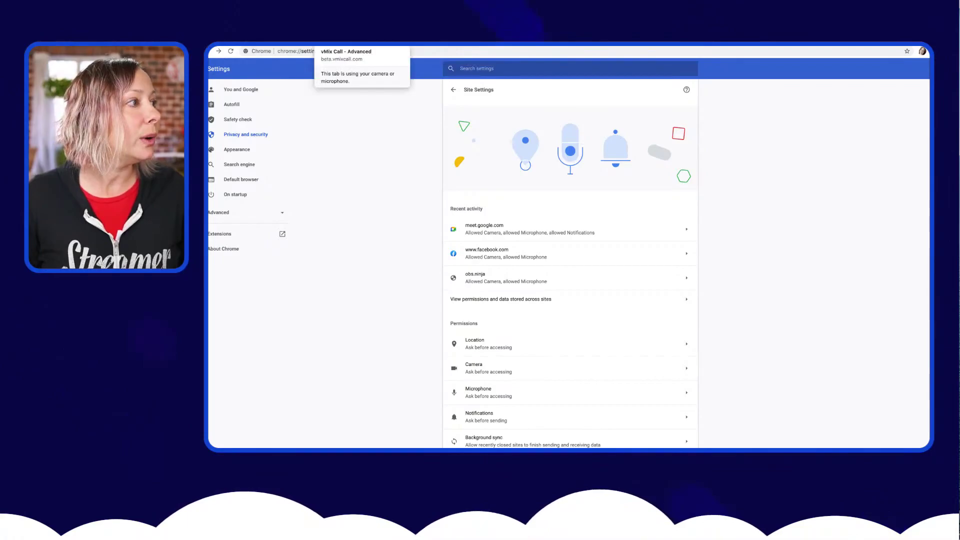
Reload the guest page and change its address from beta to advanced.vmixcall.com
left_click(271, 45)
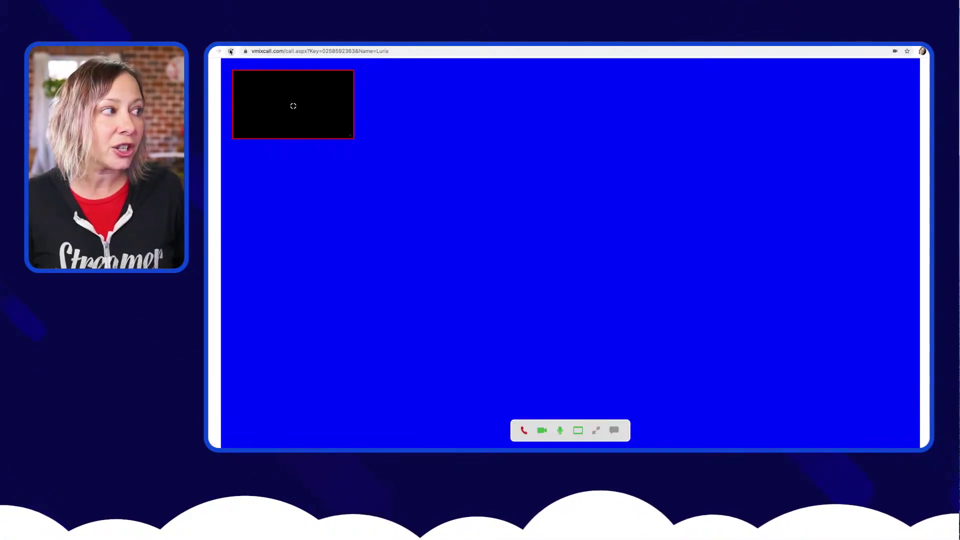
left_click(230, 51)
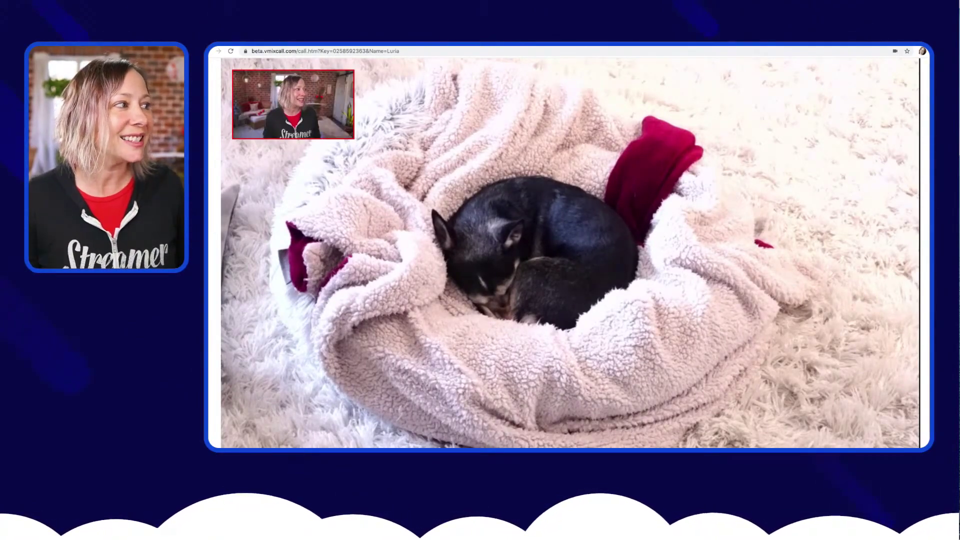
double_click(256, 50)
type("advan")
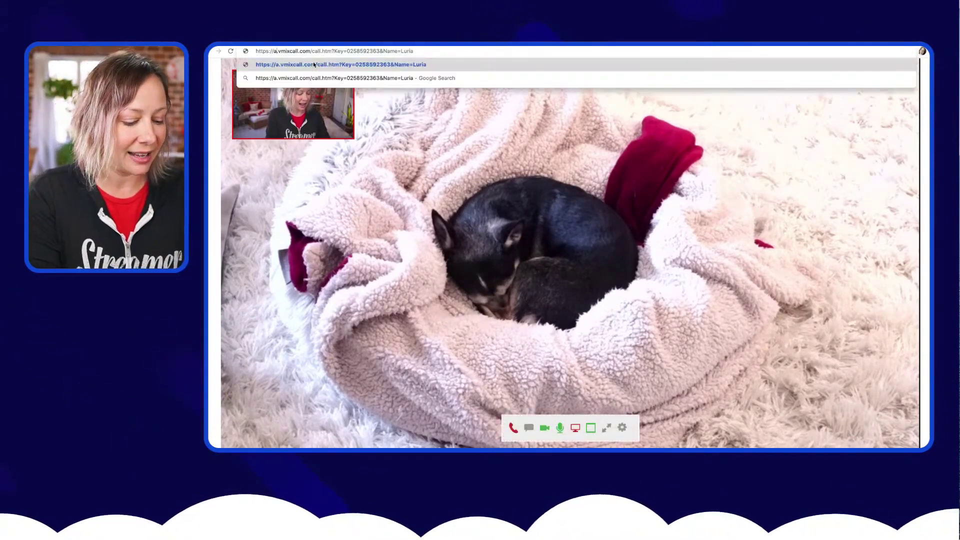
type("ced")
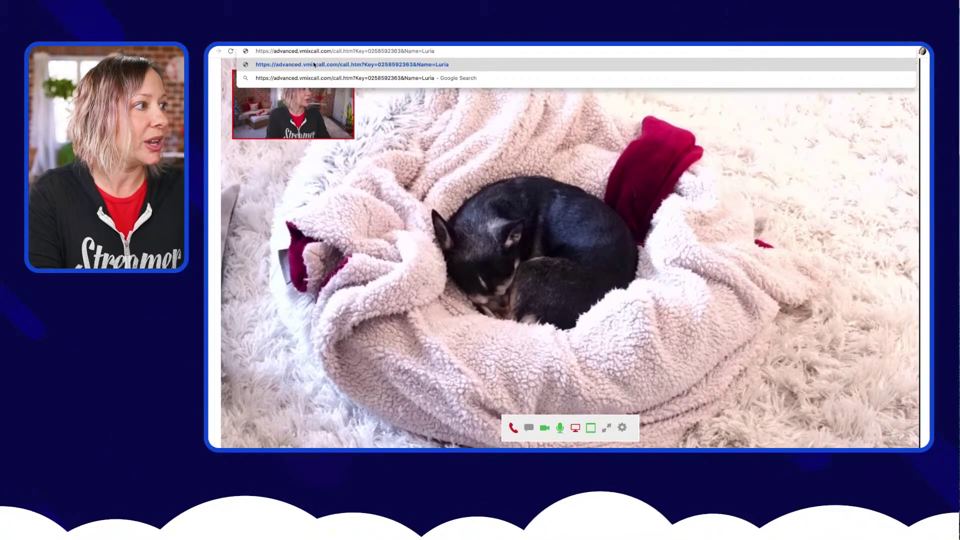
left_click(314, 65)
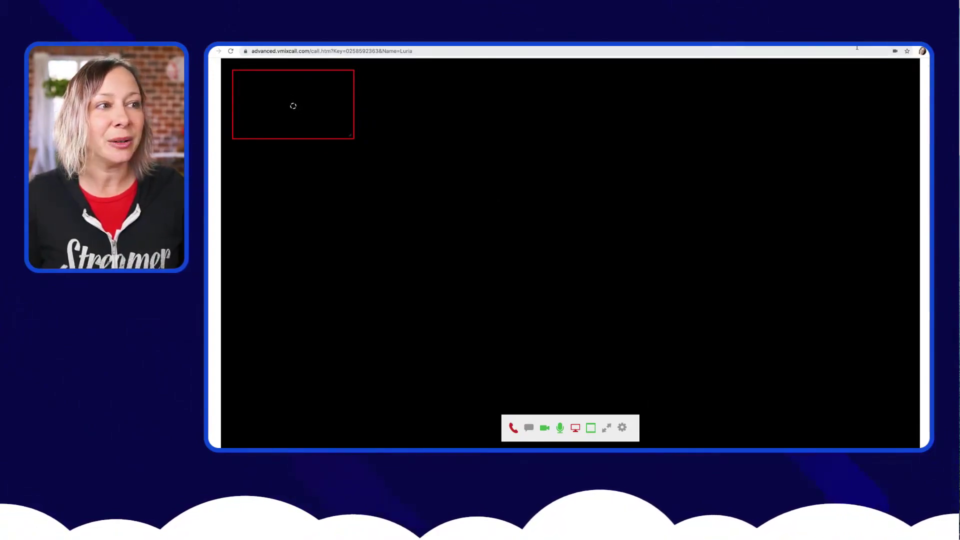
Switch the guest camera to Game Capture HD60 S+ and reconnect the call
left_click(623, 429)
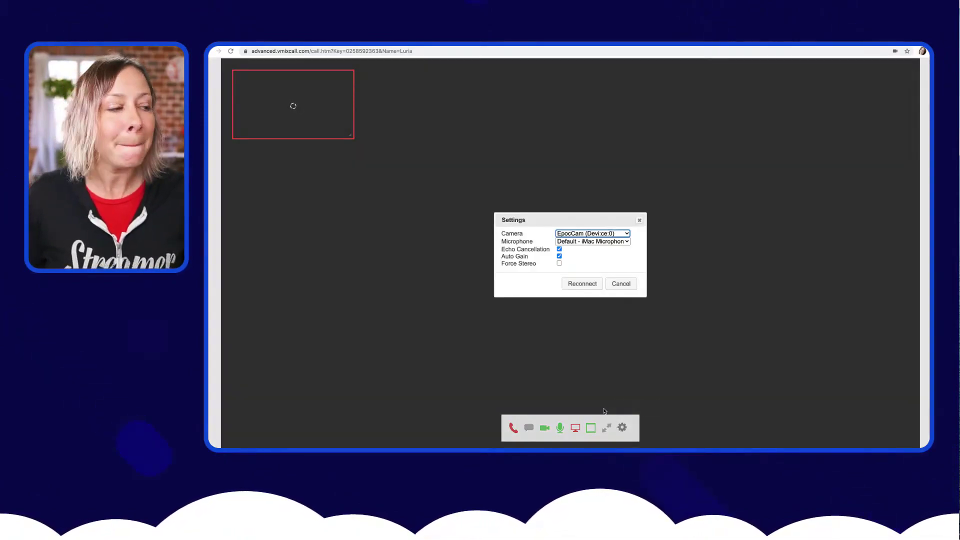
left_click(588, 233)
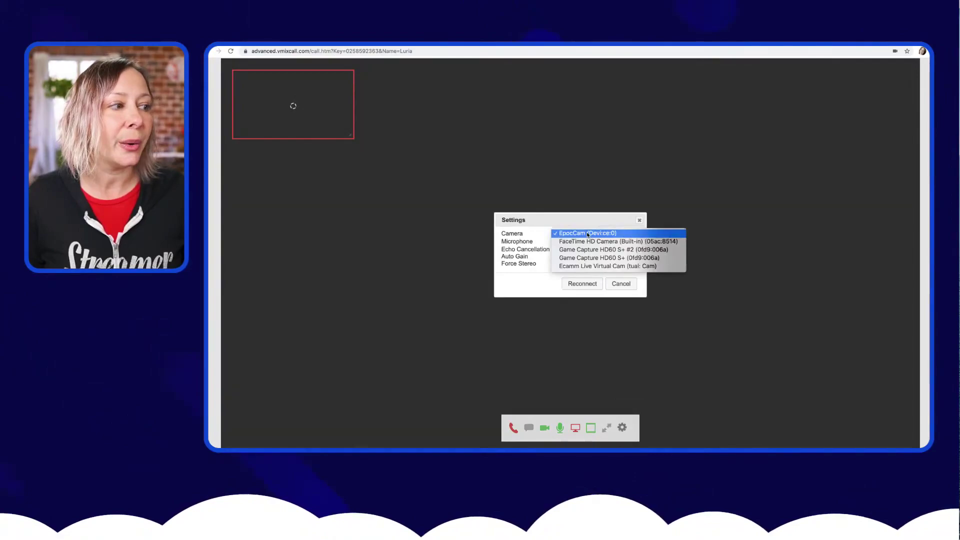
left_click(593, 258)
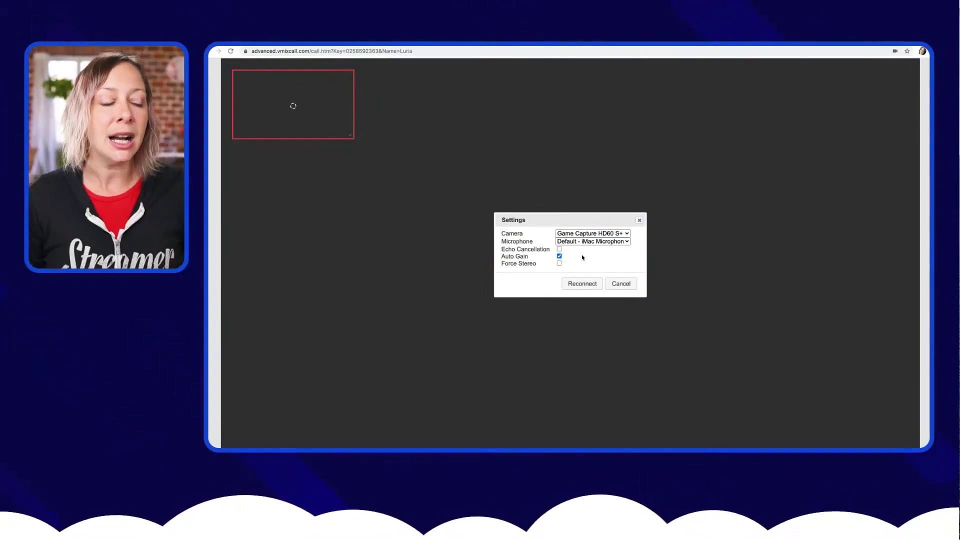
left_click(572, 284)
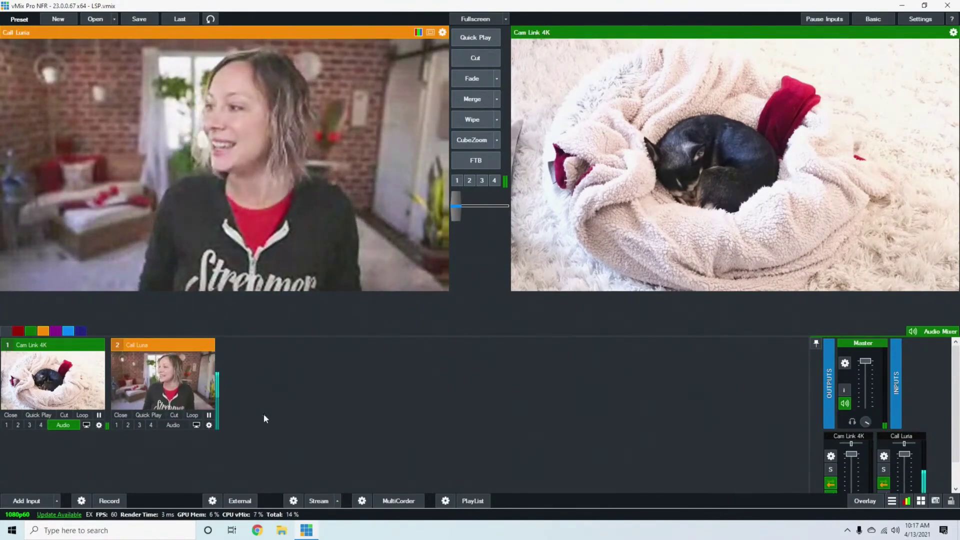
Cut the guest call to output briefly, then cut Cam Link 4K back
left_click(475, 59)
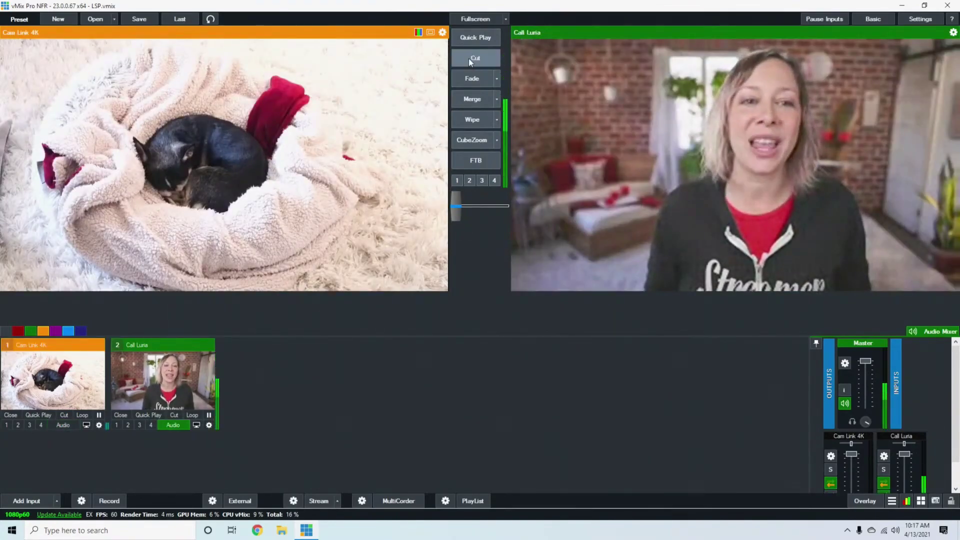
left_click(469, 59)
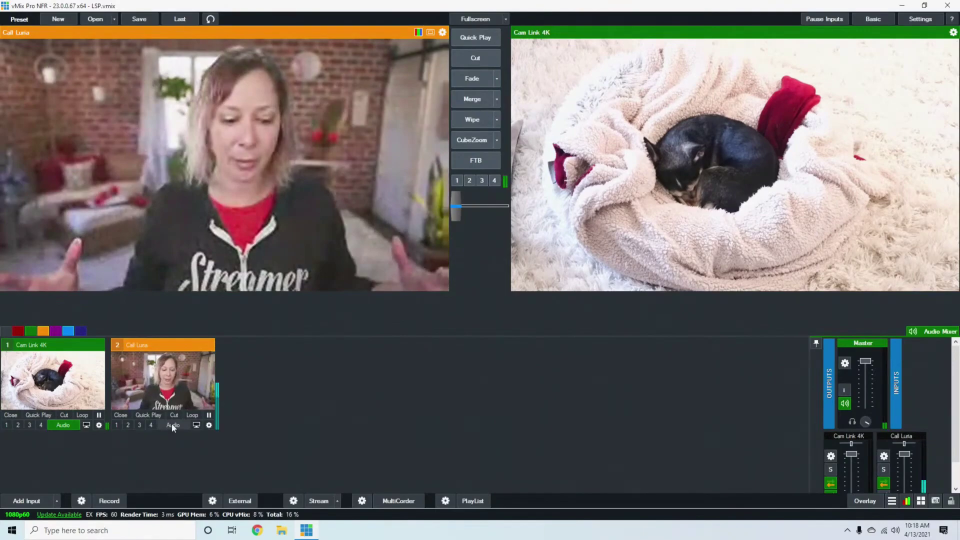
Set the call input's return video bandwidth to Mobile 240p 300 Kbps
right_click(156, 373)
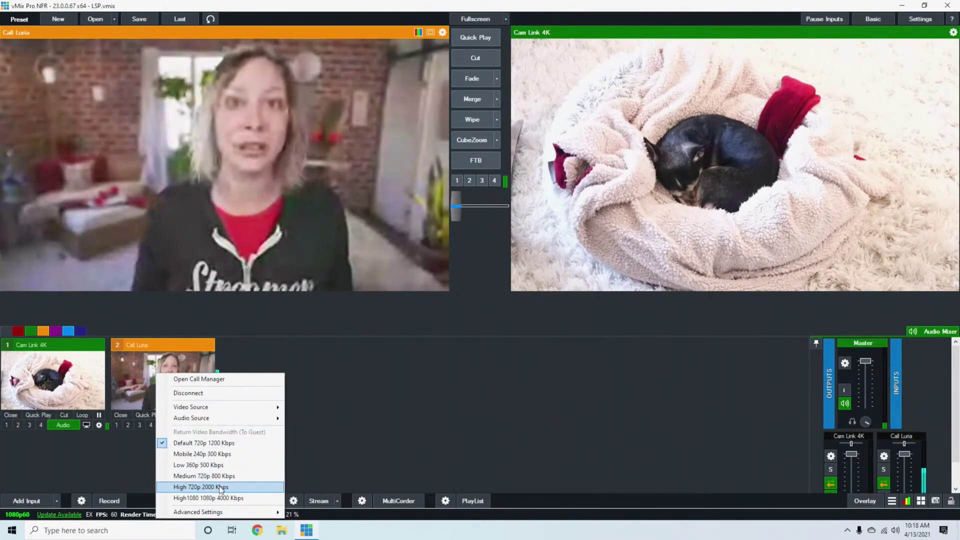
left_click(212, 454)
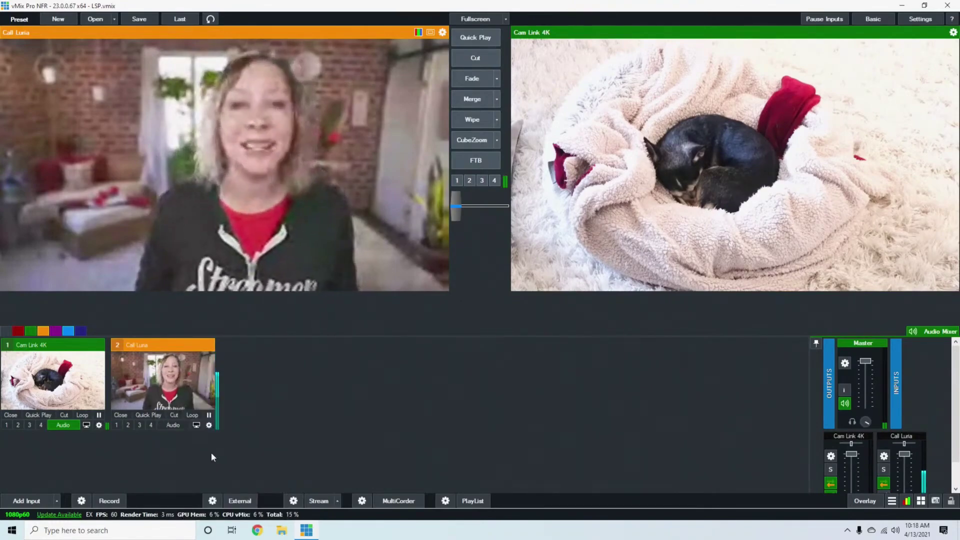
right_click(165, 385)
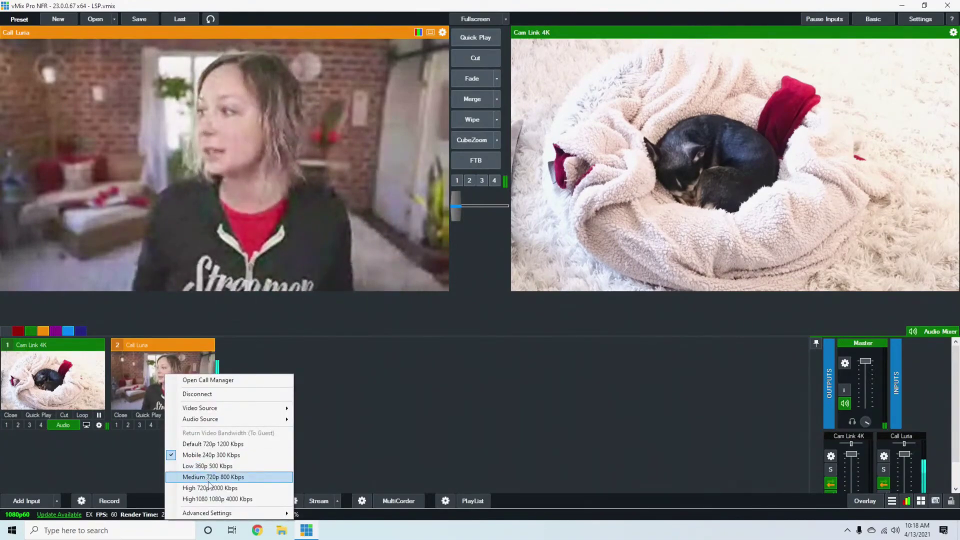
Open the vMix Call manager to view Luria's connection log and stream stats
left_click(211, 380)
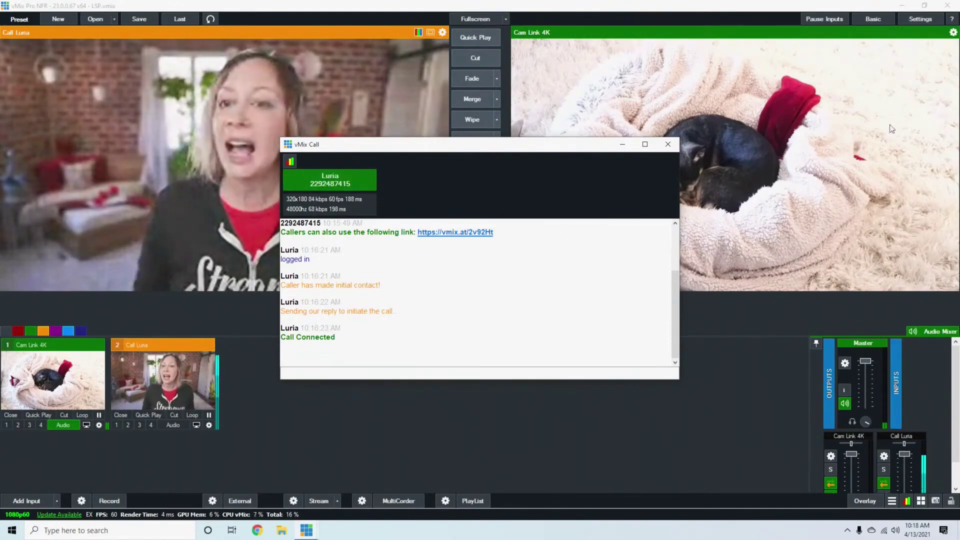
Close the vMix Call manager, leaving Call Luria in preview and Cam Link 4K live
left_click(668, 145)
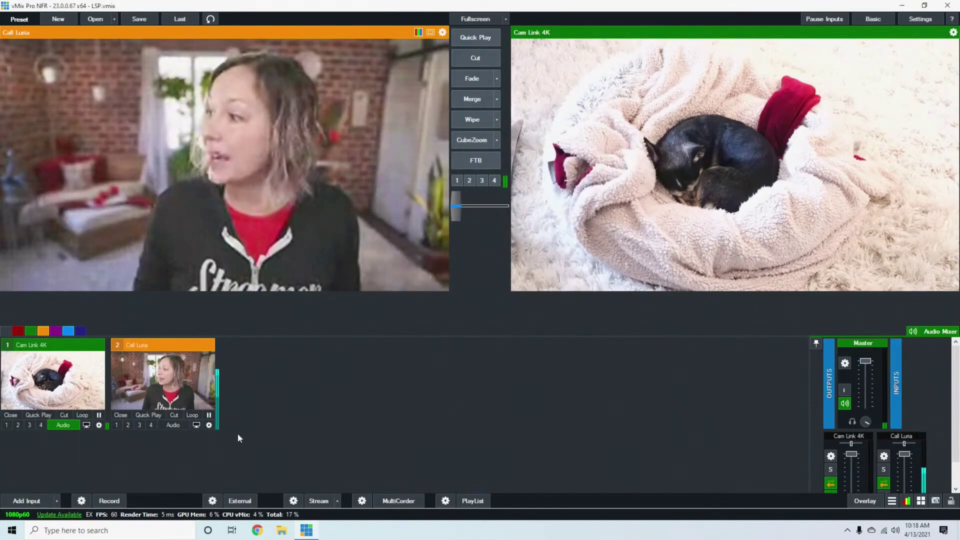